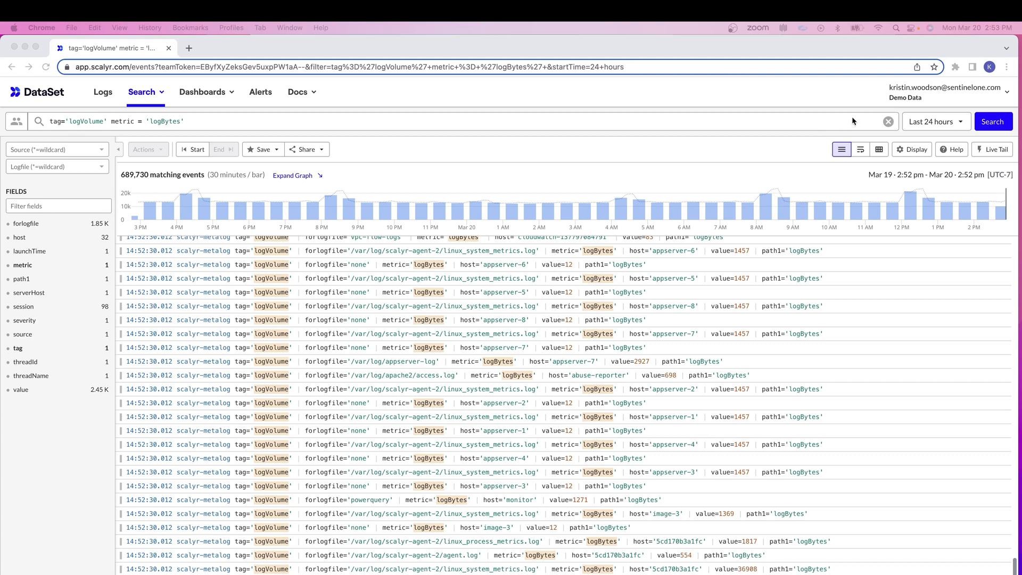
# Open the account's Billing & Usage page and review the Cost Management log categories and their discard filters.
pyautogui.click(959, 93)
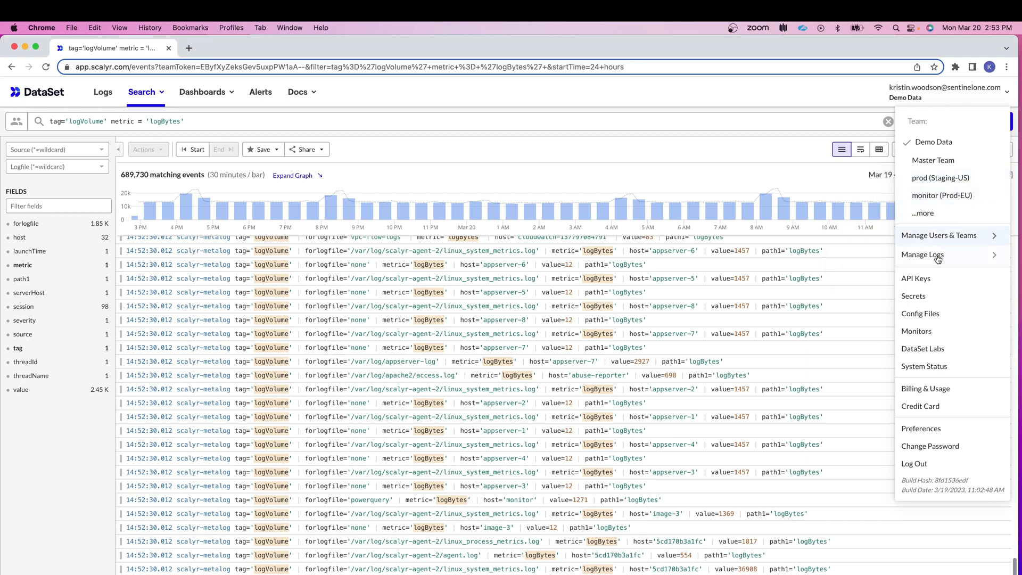
pyautogui.click(919, 389)
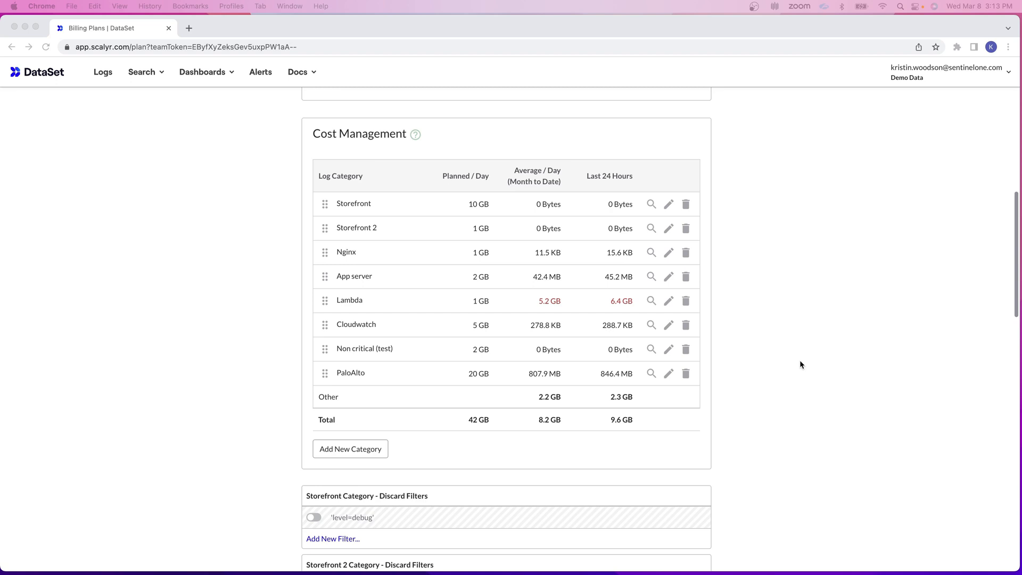
pyautogui.scroll(-2, 800, 365)
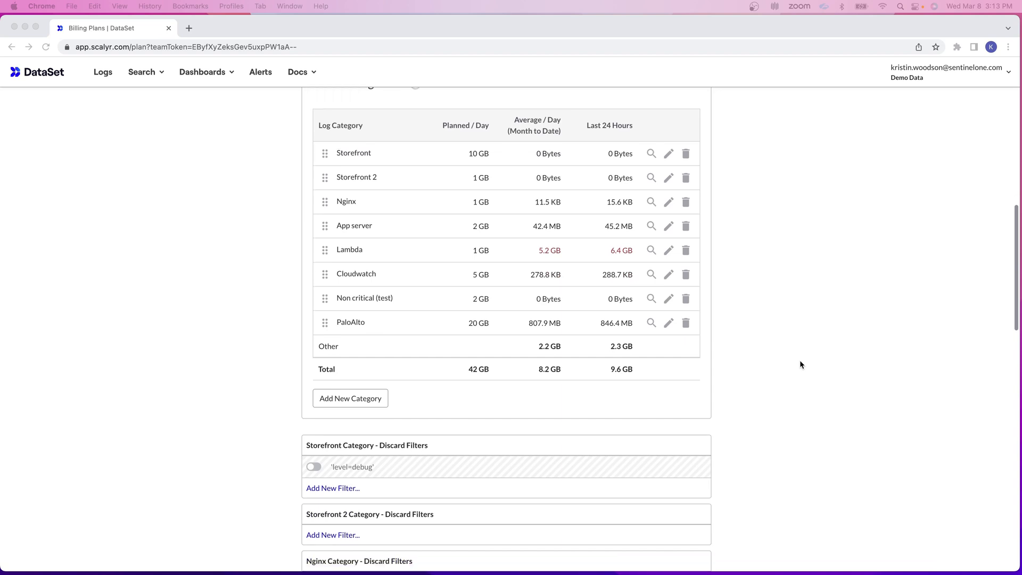
pyautogui.scroll(-10, 789, 382)
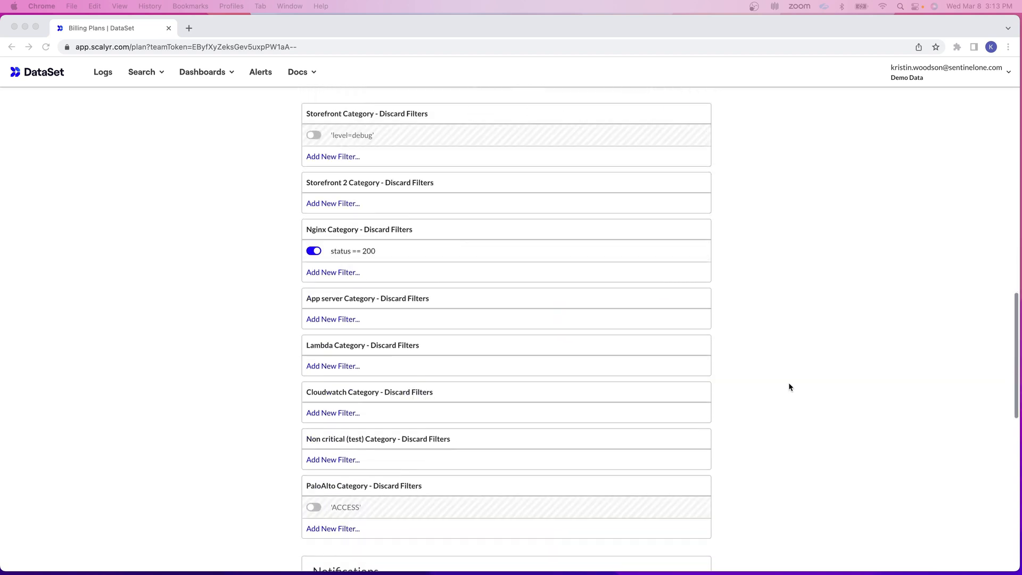
pyautogui.scroll(15, 453, 456)
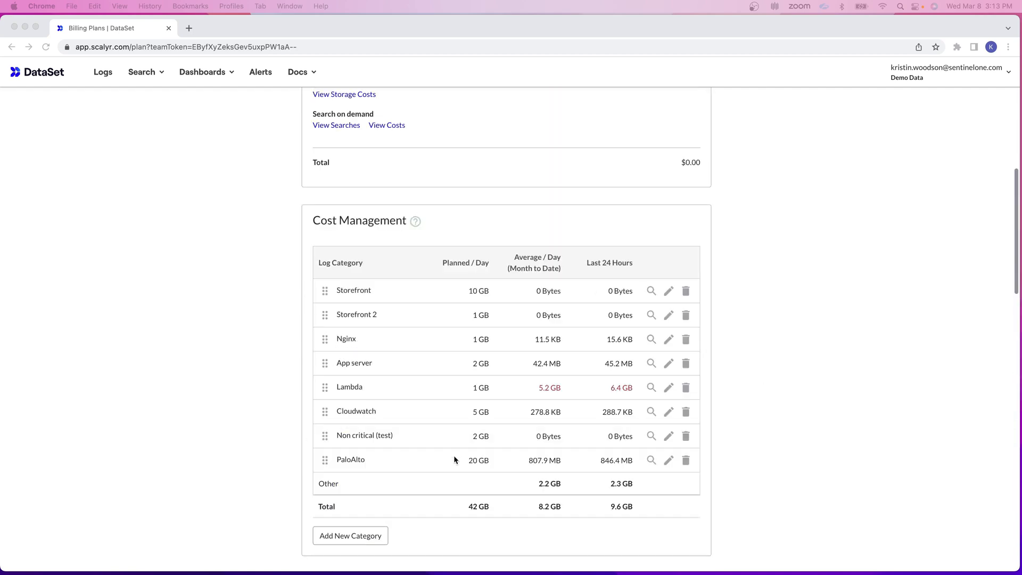
pyautogui.scroll(-4, 453, 458)
pyautogui.scroll(2, 451, 461)
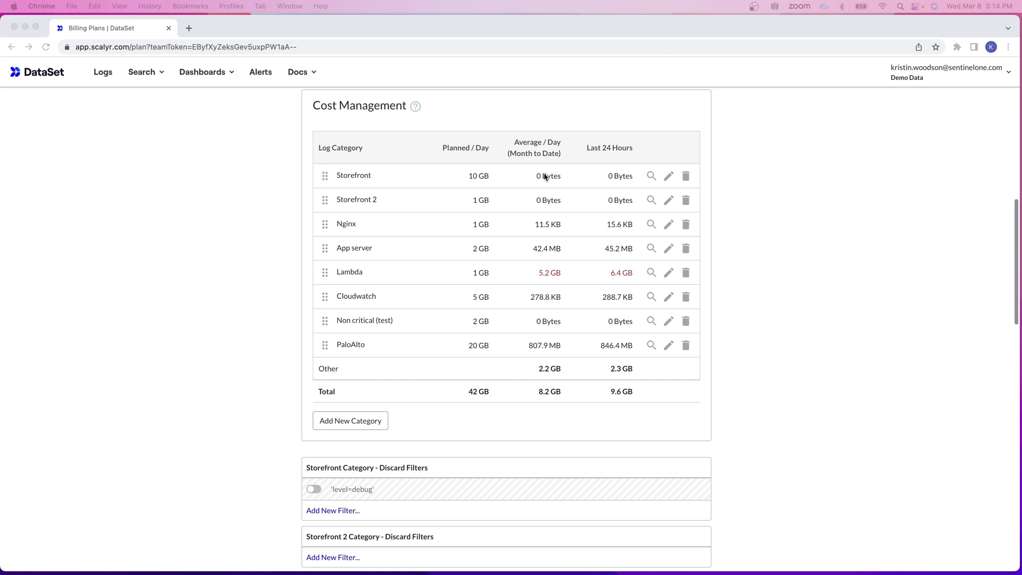
# Inspect the inclusion rules of the Storefront and App server log categories, and view the log files of appserver-1.
pyautogui.click(669, 179)
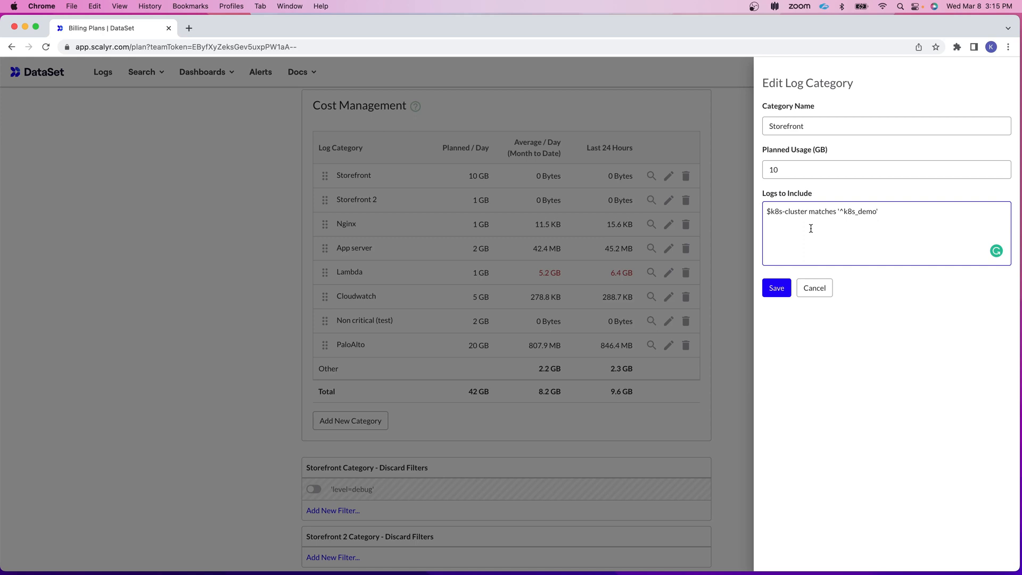
pyautogui.click(672, 250)
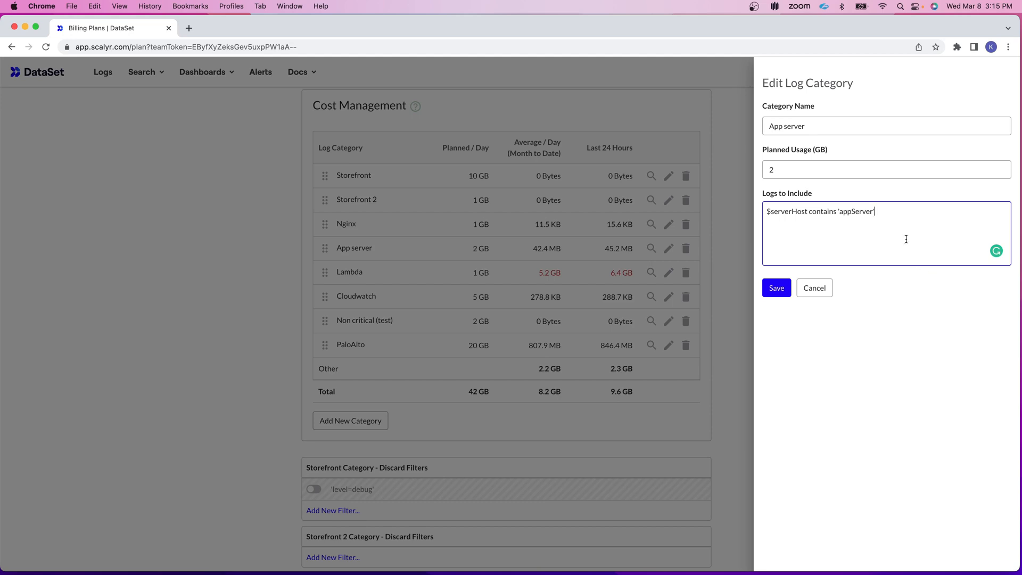
pyautogui.click(823, 294)
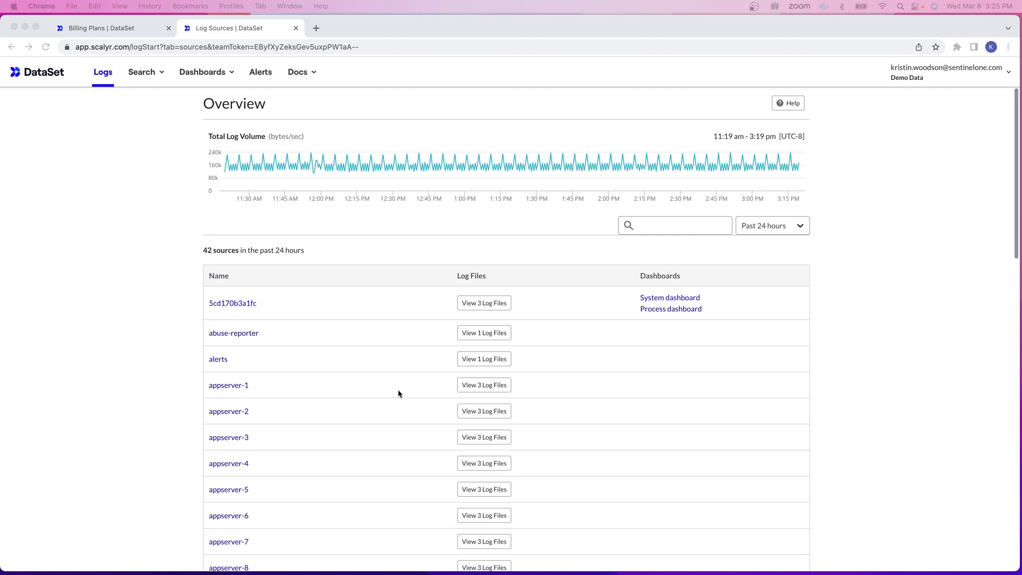
pyautogui.click(471, 385)
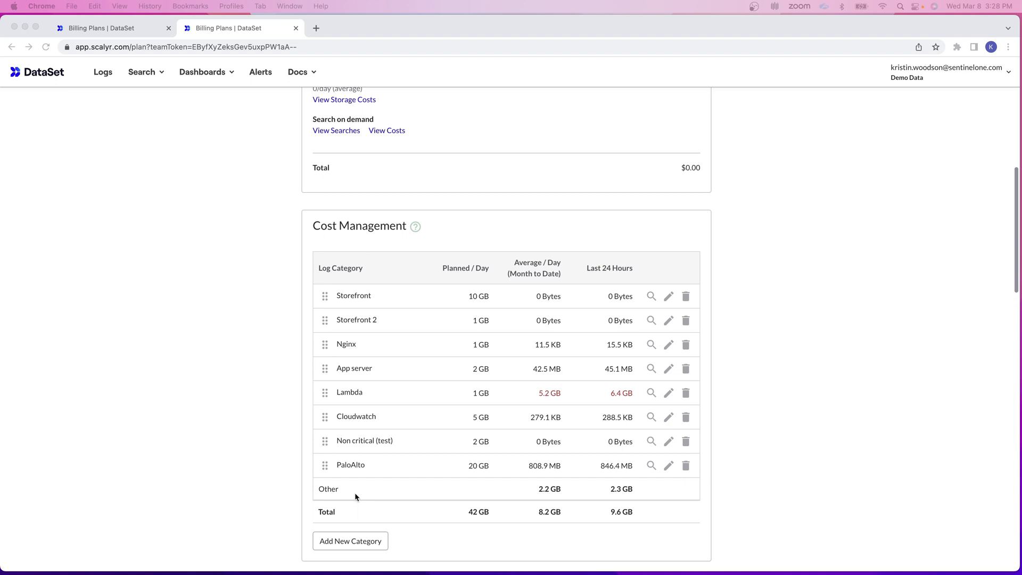
# Disable the 'level=debug' discard filter of the Storefront category for 1 hour.
pyautogui.scroll(-10, 355, 496)
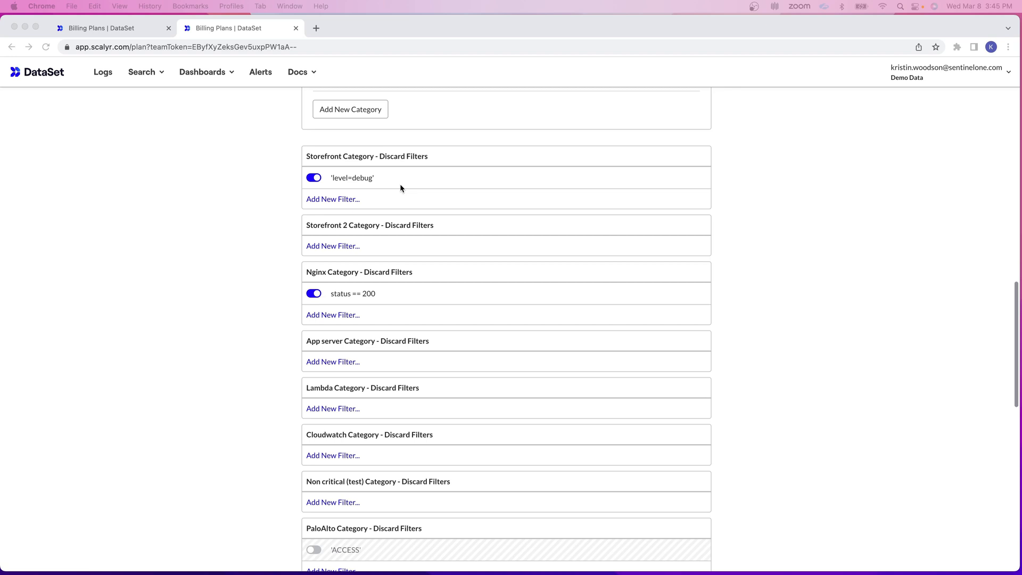
pyautogui.click(313, 178)
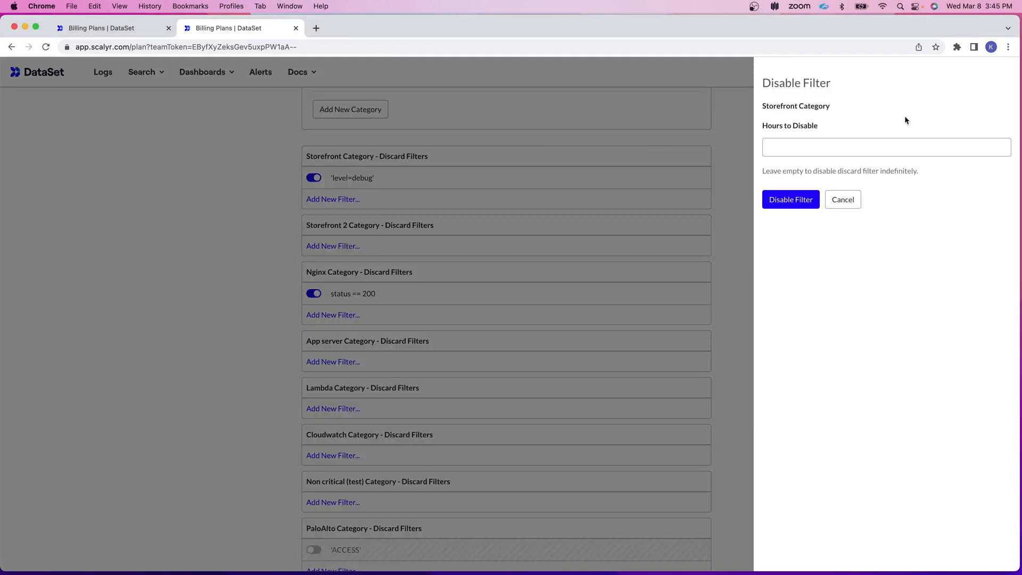
pyautogui.click(864, 143)
pyautogui.write('1')
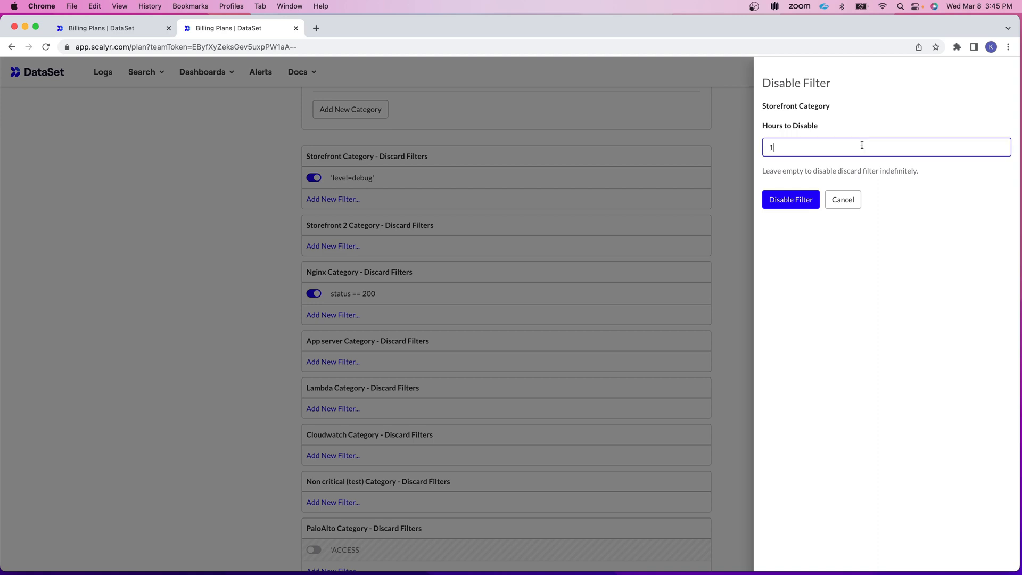
pyautogui.click(800, 201)
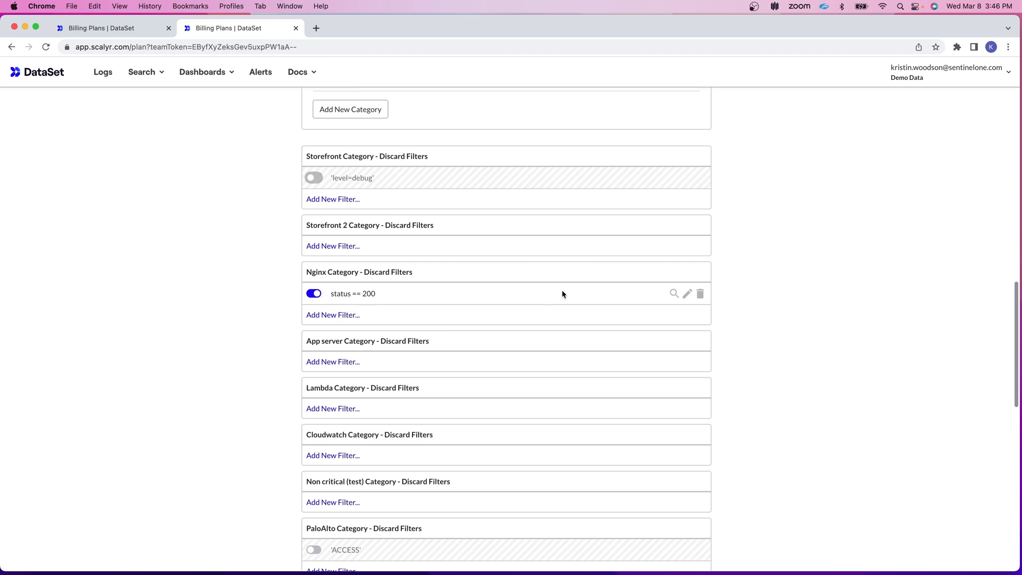
# View the logs matching the Nginx category's status == 200 discard filter, and disable that filter for 2 hours.
pyautogui.click(675, 294)
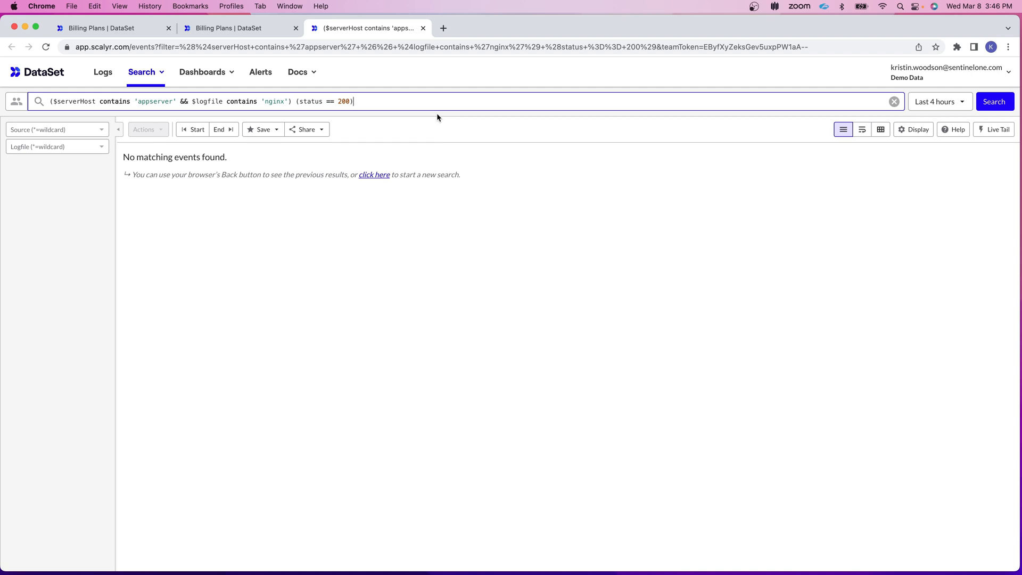
pyautogui.click(245, 29)
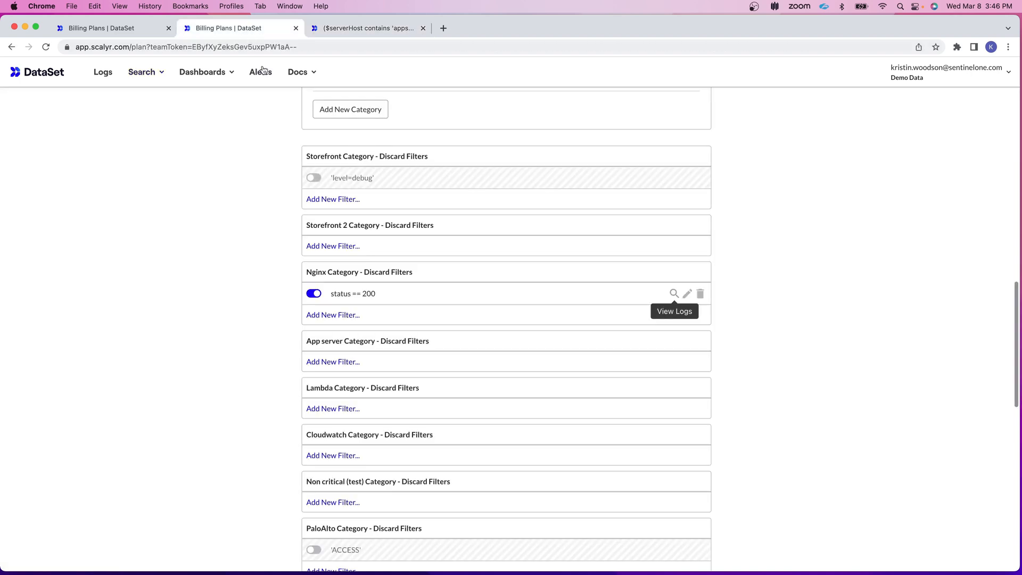
pyautogui.click(313, 294)
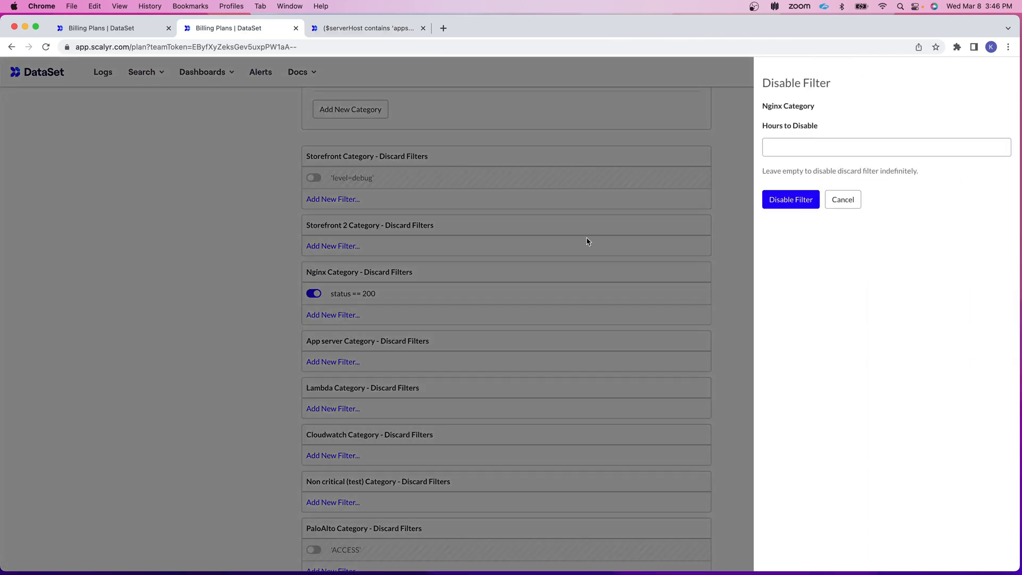
pyautogui.click(811, 148)
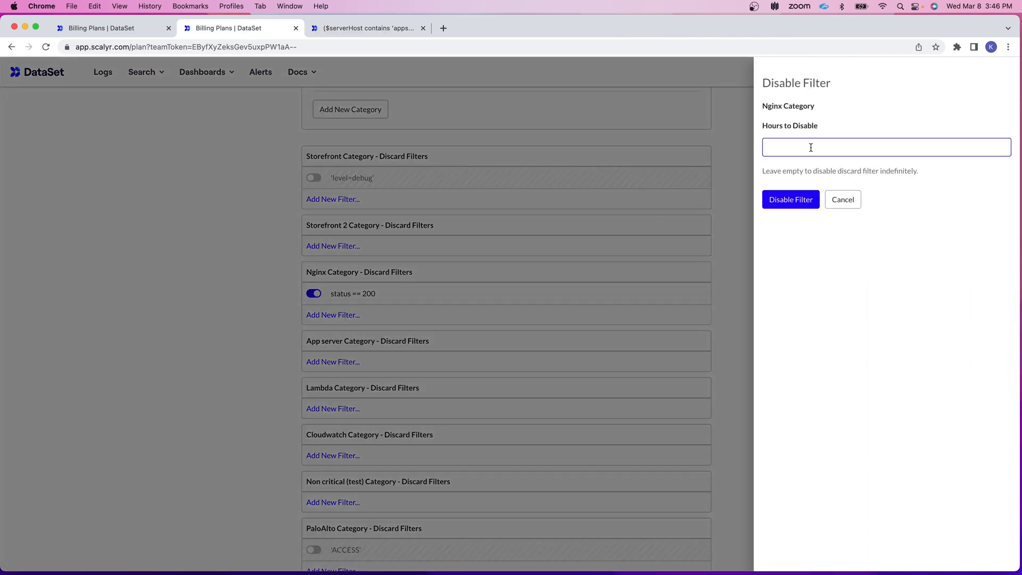
pyautogui.write('2')
pyautogui.click(793, 204)
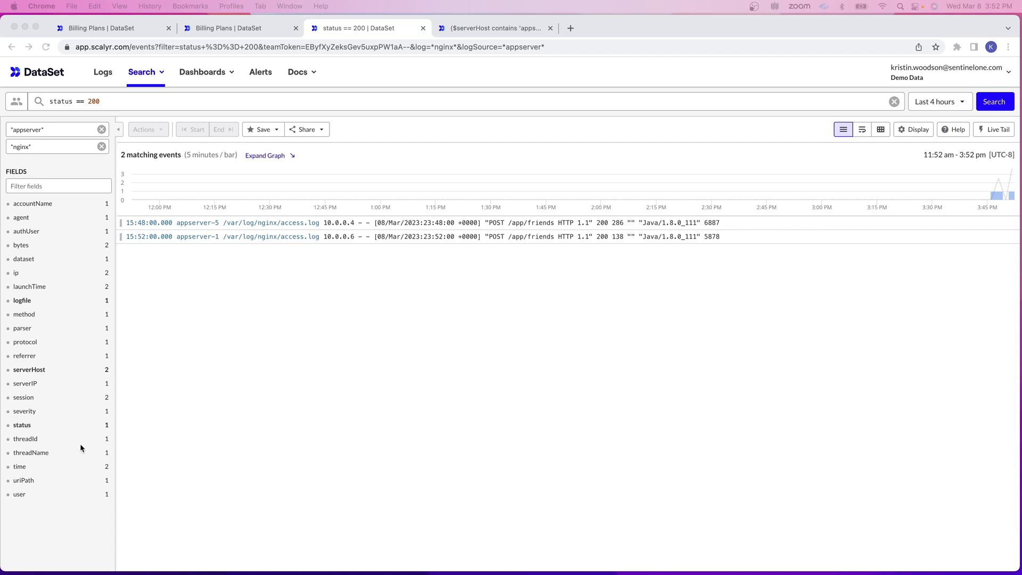
# Rerun the appserver nginx log search without its status query, and filter the events to status=502.
pyautogui.click(126, 101)
pyautogui.moveTo(127, 101); pyautogui.dragTo(2, 97)
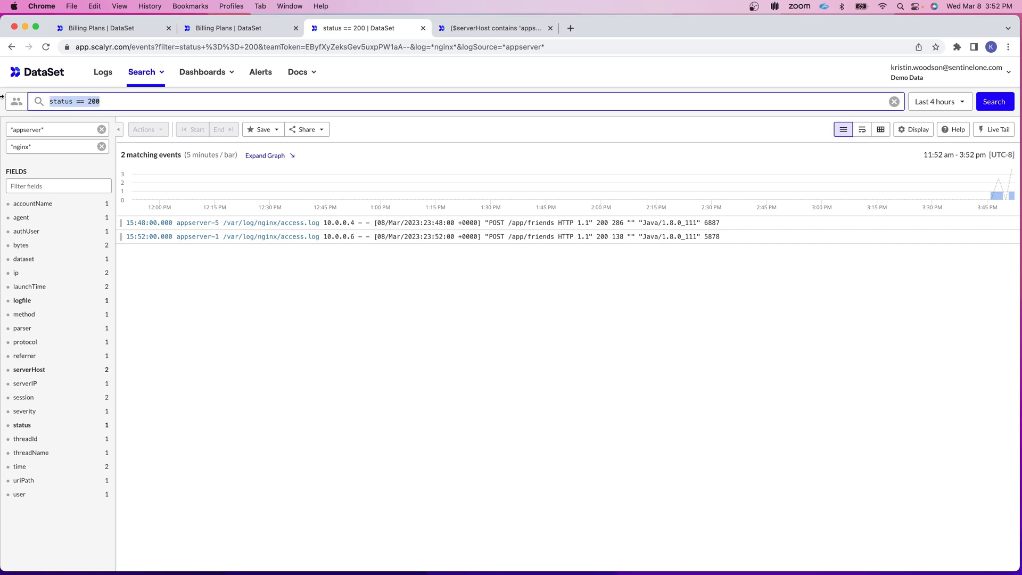
pyautogui.press('BackSpace')
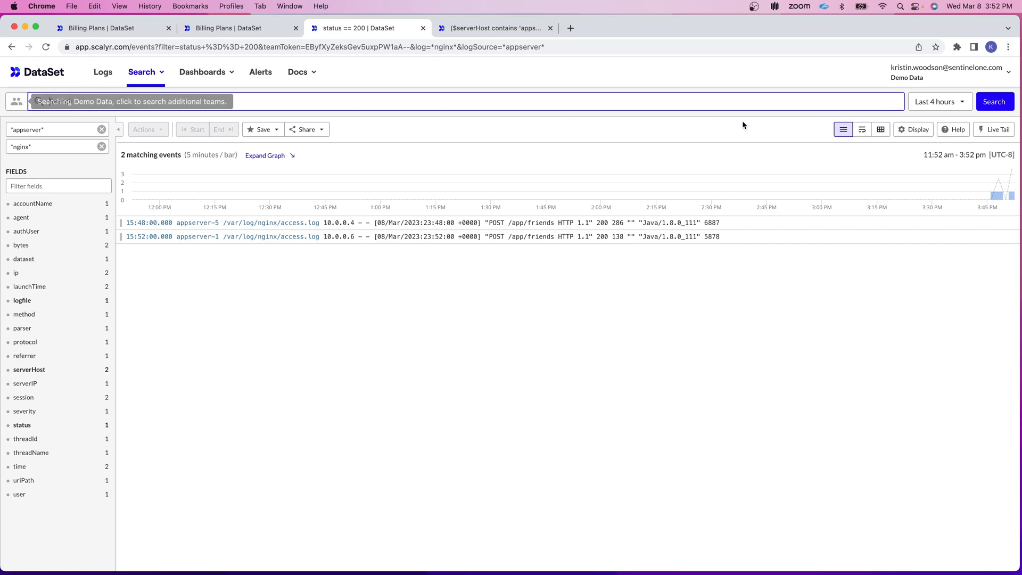
pyautogui.click(999, 107)
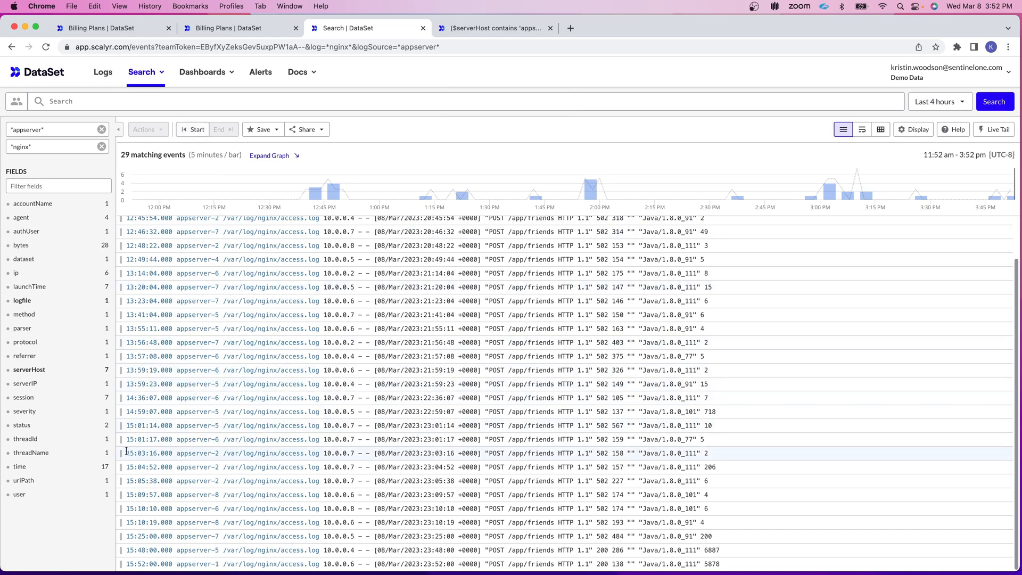
pyautogui.click(97, 427)
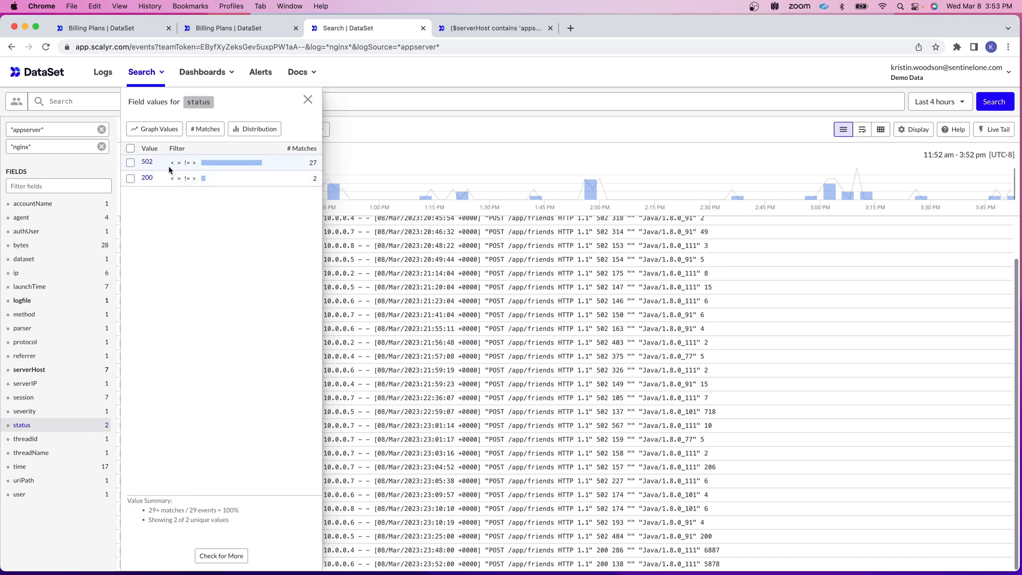
pyautogui.click(184, 163)
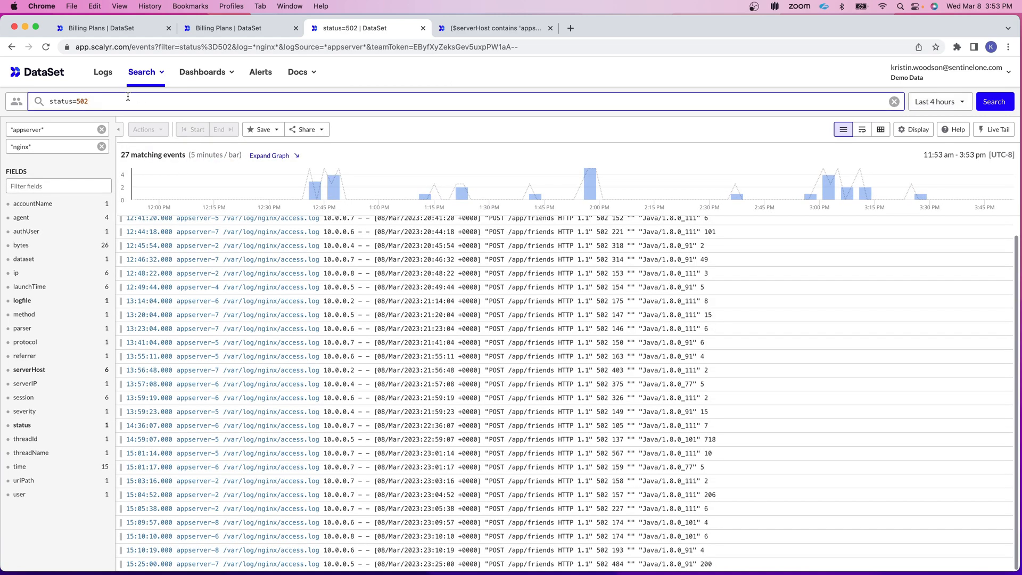
# Copy the status=502 query into a new discard filter for the Nginx category, save it and enable it.
pyautogui.tripleClick(81, 100)
pyautogui.press('super+c')
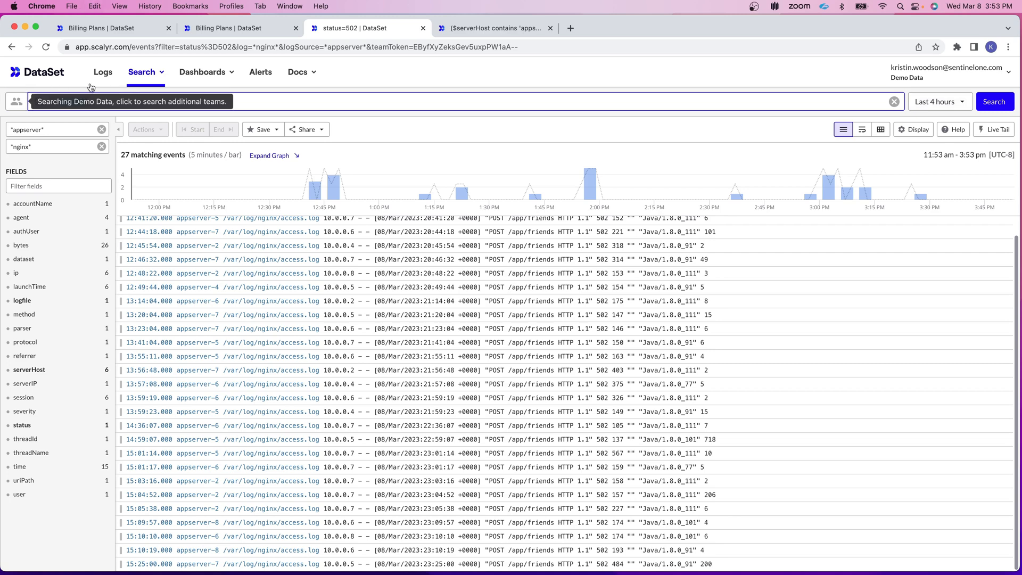
pyautogui.click(922, 76)
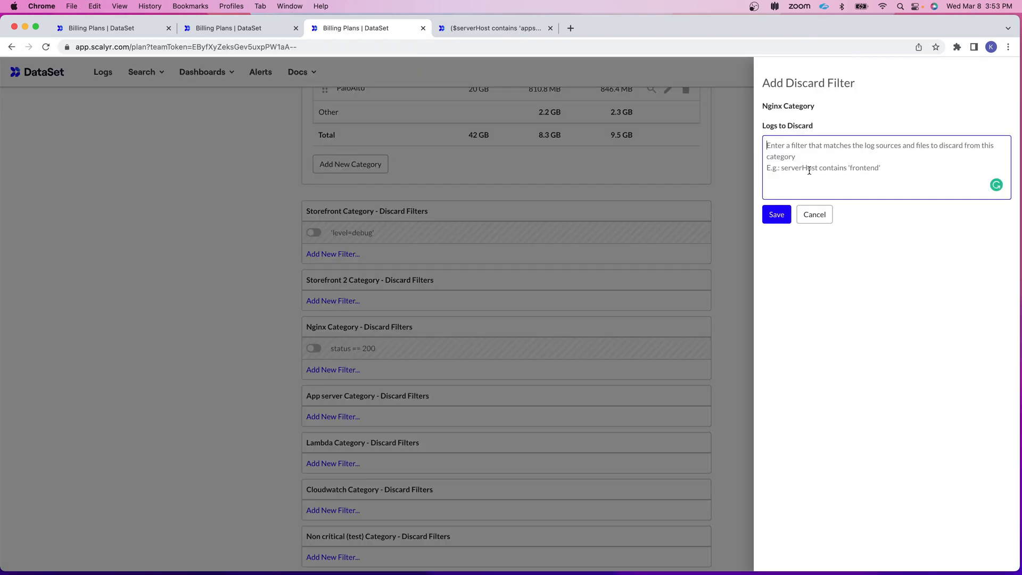
pyautogui.press('super+v')
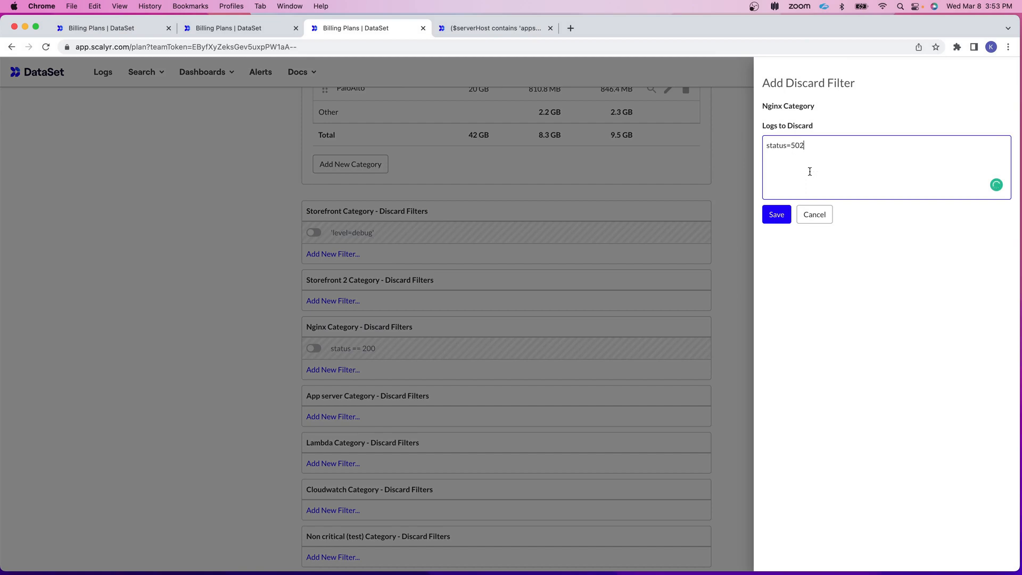
pyautogui.click(778, 213)
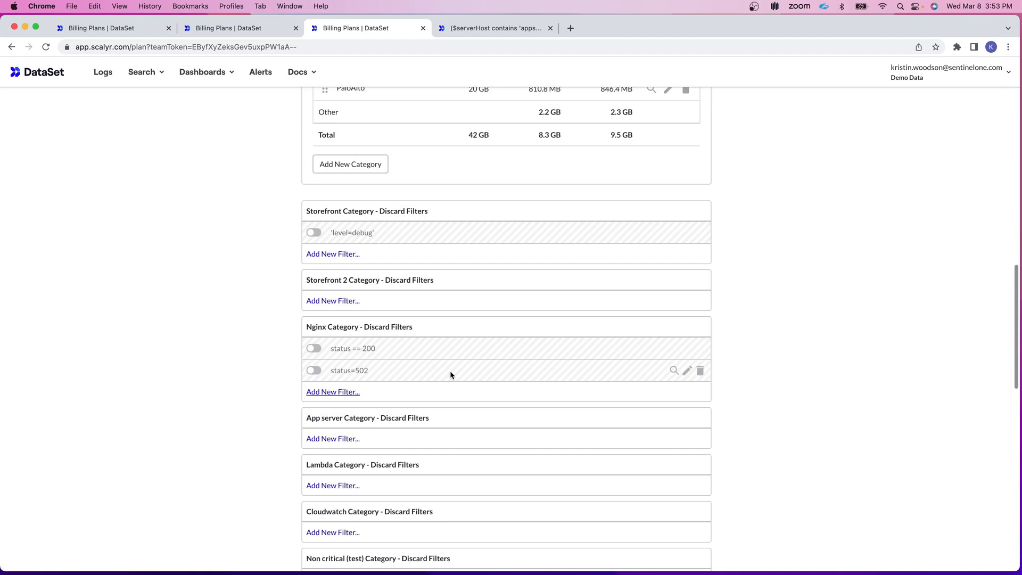
pyautogui.click(316, 372)
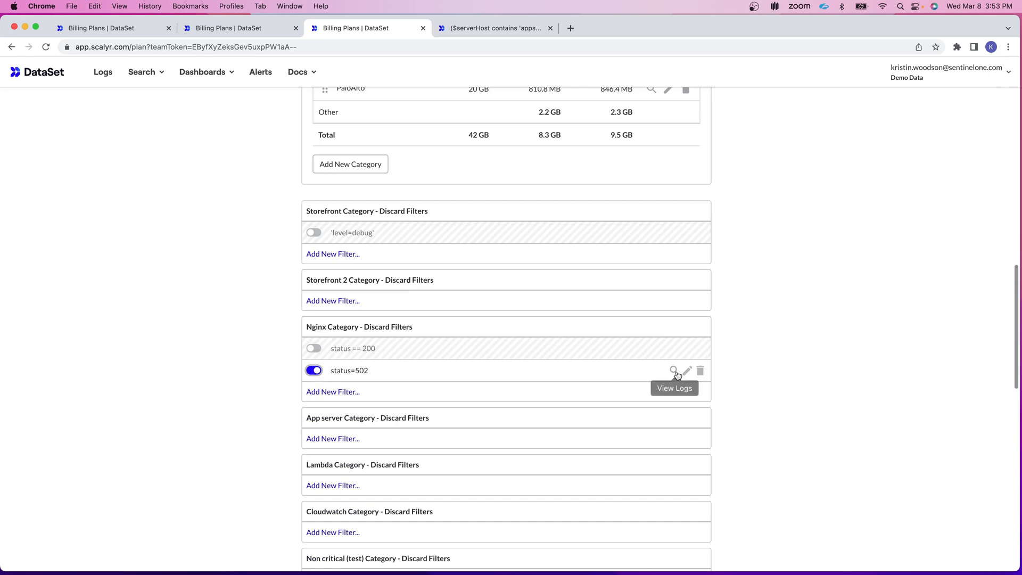
# View the logs matching the Nginx status=502 discard filter and check the values of the status field.
pyautogui.click(675, 370)
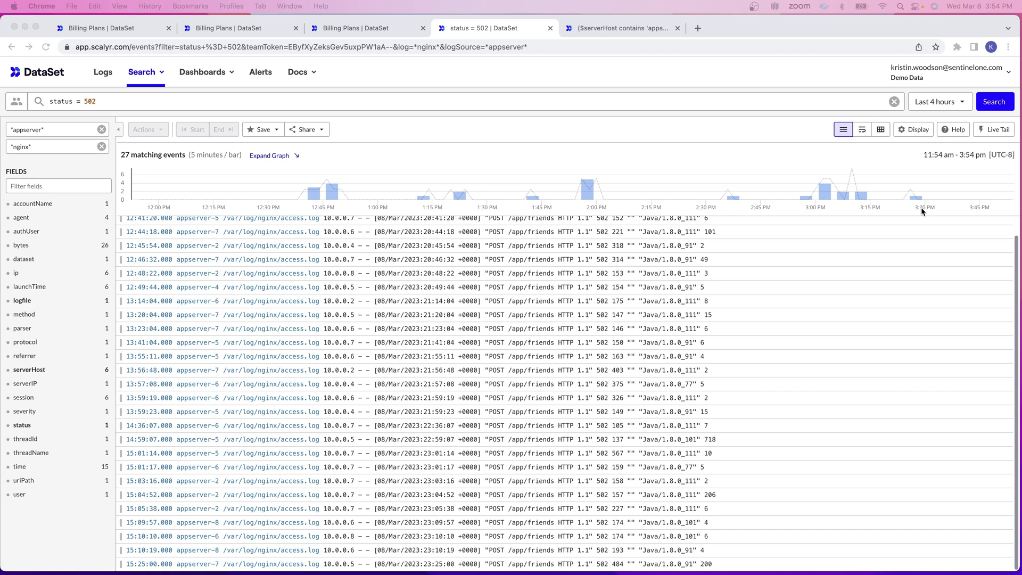
pyautogui.click(37, 432)
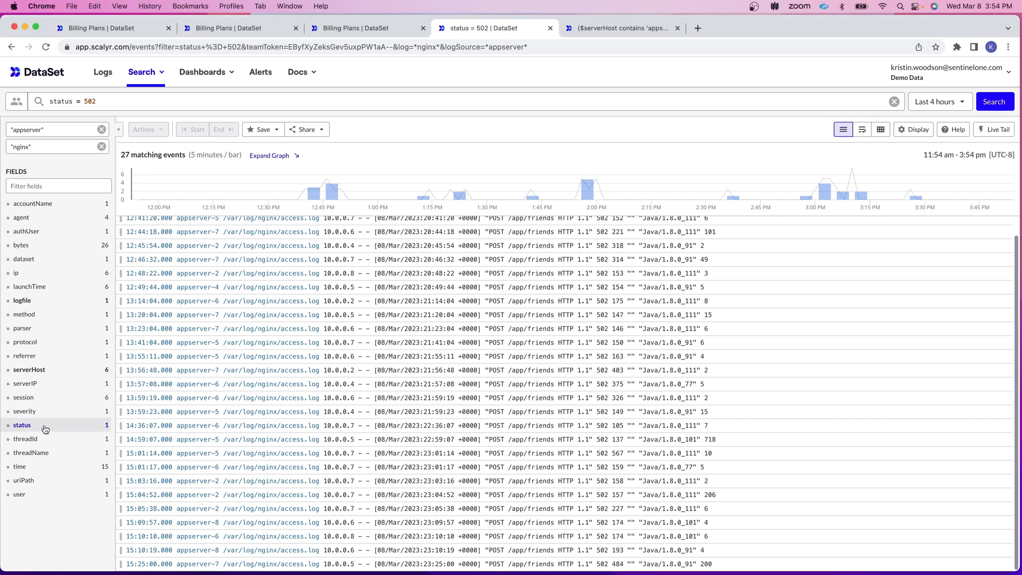
pyautogui.click(44, 428)
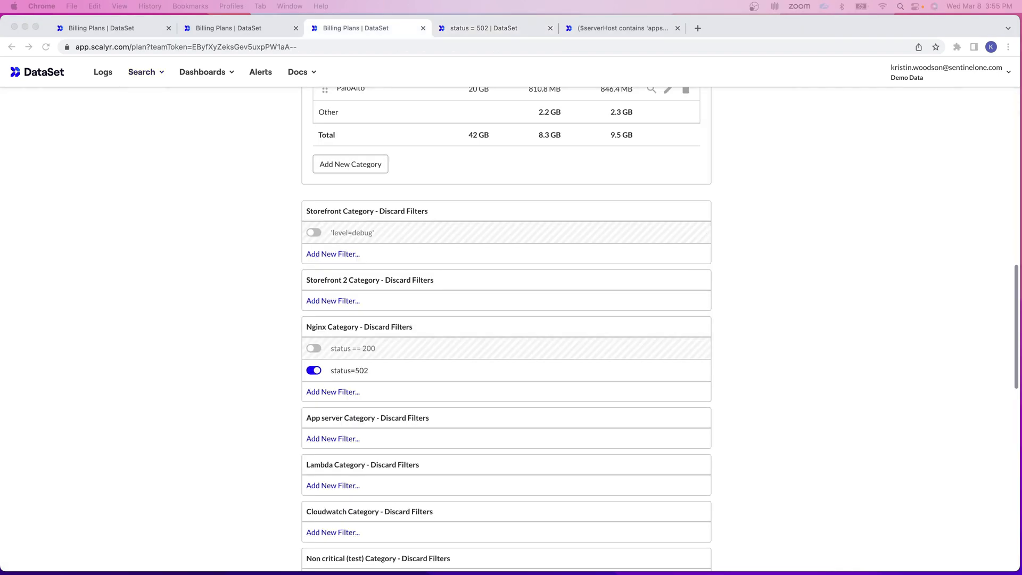